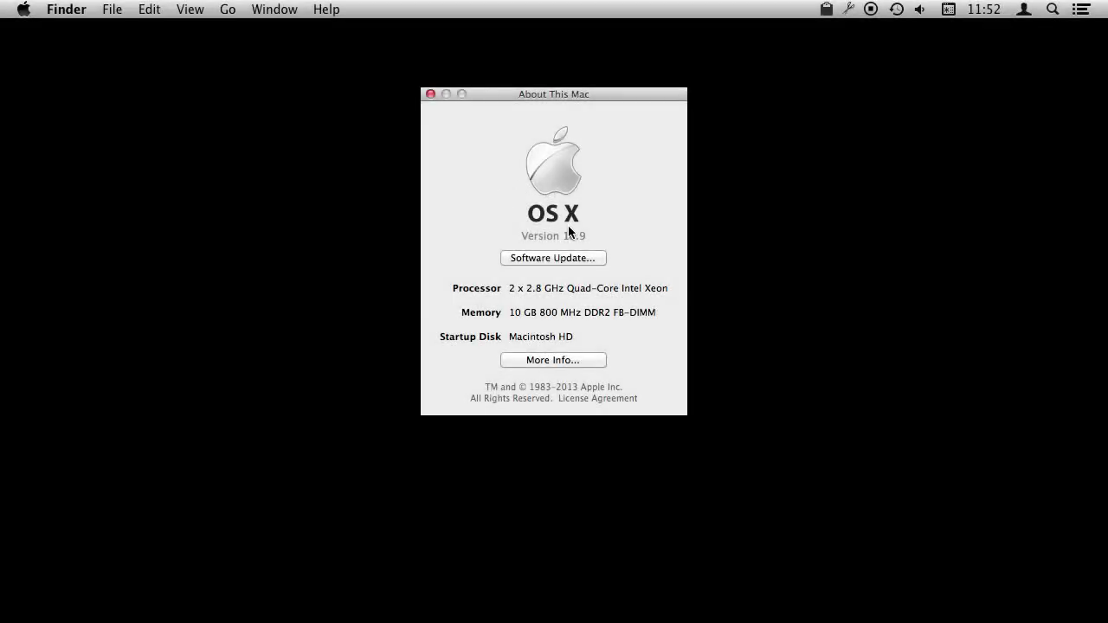
Step: Close the About This Mac window listing the Quad-Core Intel Xeon and 10 GB memory
{"action": "left_click", "coordinate": [430, 95]}
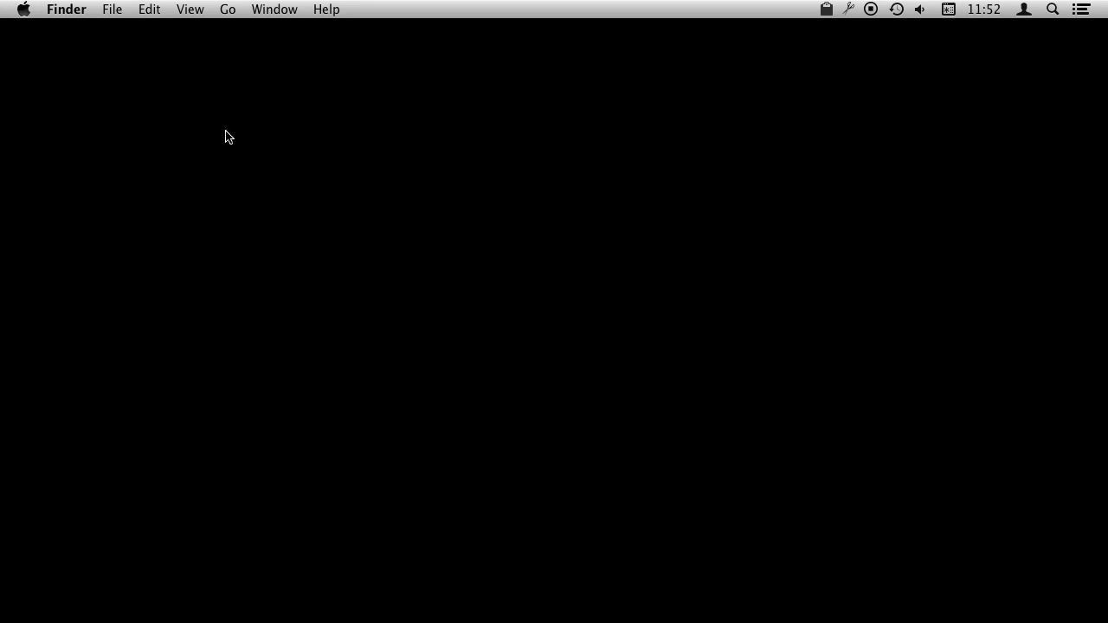
{"action": "left_click", "coordinate": [22, 9]}
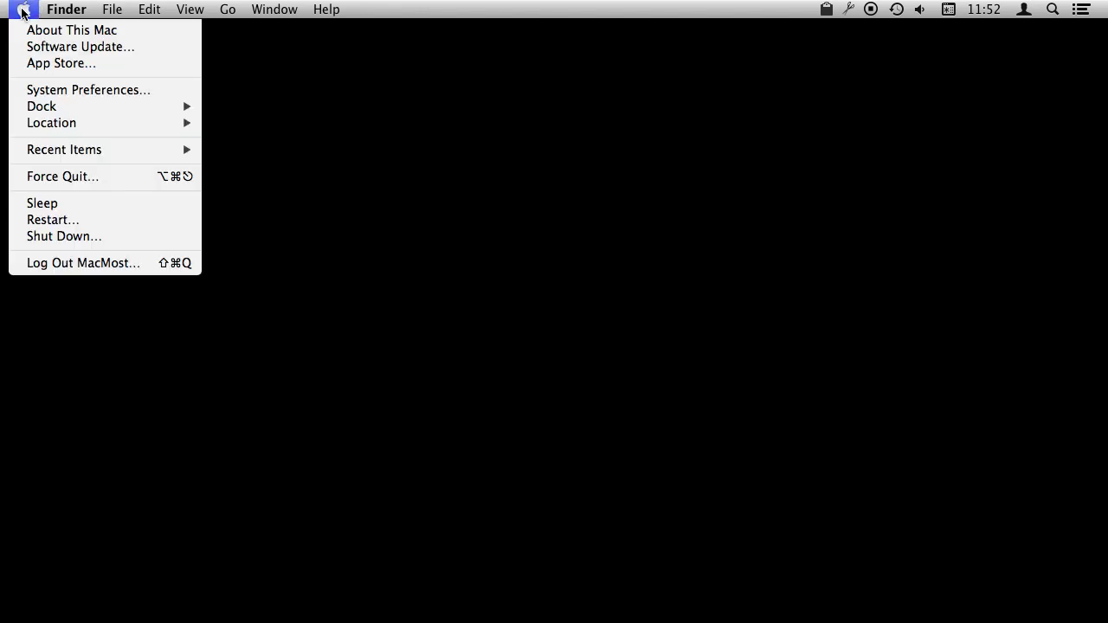
Step: Show the Screen Shots shortcuts in System Preferences > Keyboard > Shortcuts
{"action": "left_click", "coordinate": [64, 90]}
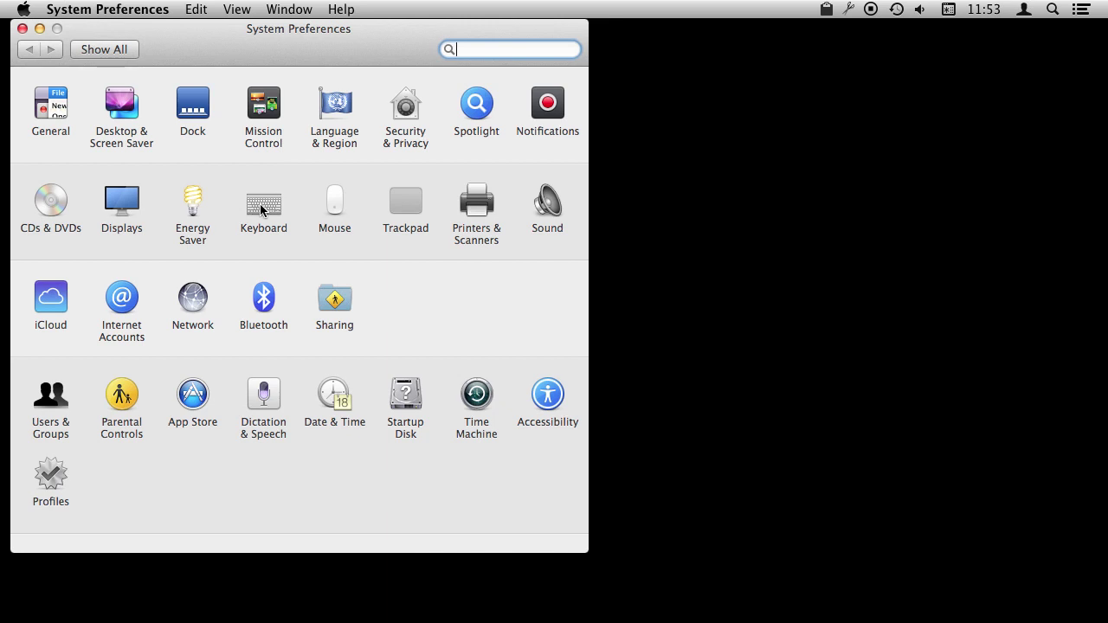
{"action": "left_click", "coordinate": [260, 210]}
{"action": "left_click", "coordinate": [315, 94]}
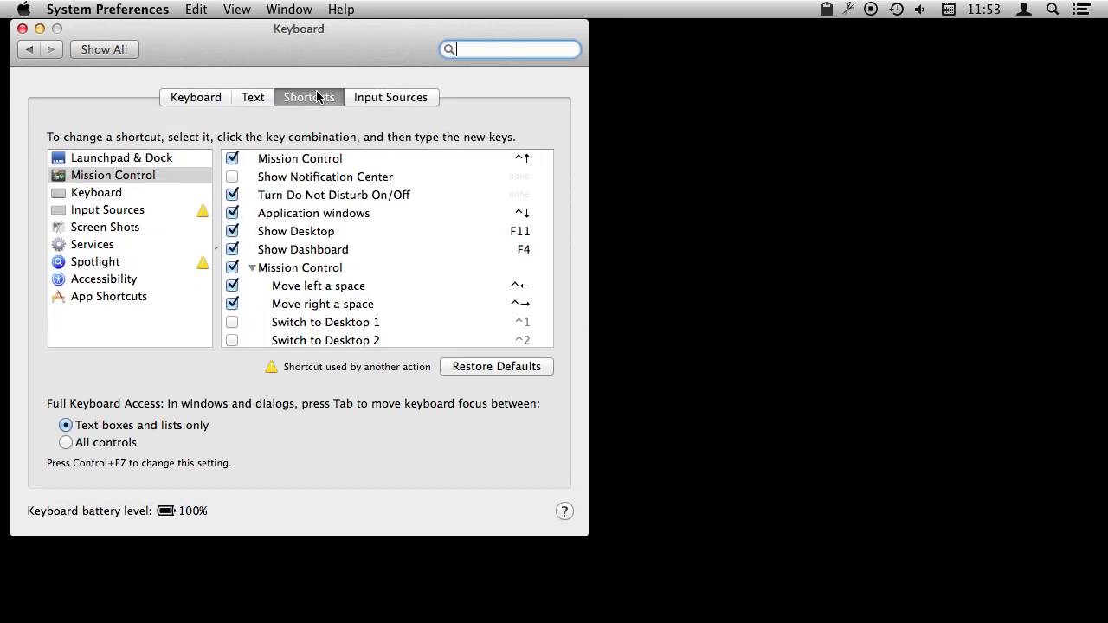
{"action": "left_click", "coordinate": [87, 230]}
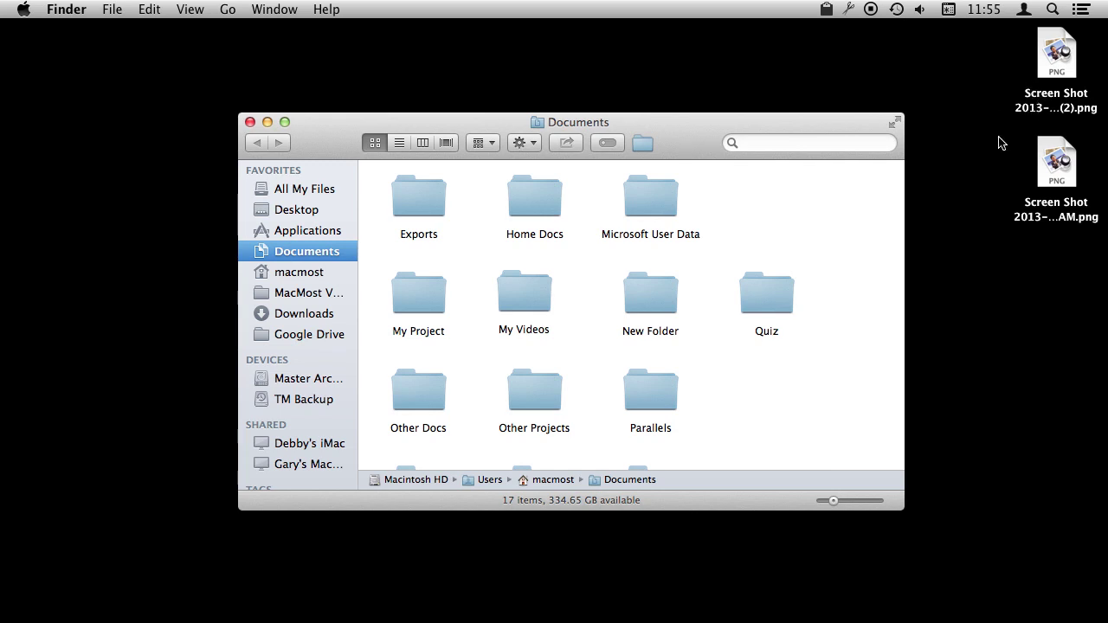
Step: Select the two new Screen Shot PNG files on the desktop
{"action": "left_click", "coordinate": [1042, 69]}
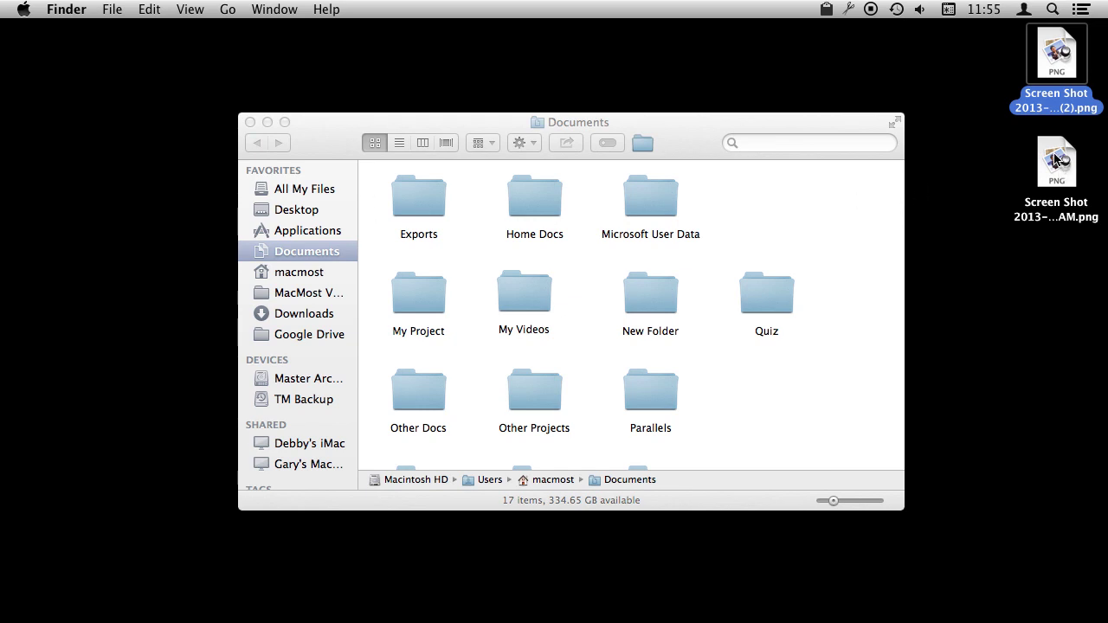
{"action": "left_click", "coordinate": [1057, 162]}
Step: Preview the screenshot zoomed out to its whole image, close it, then delete both desktop PNGs
{"action": "key", "text": "space"}
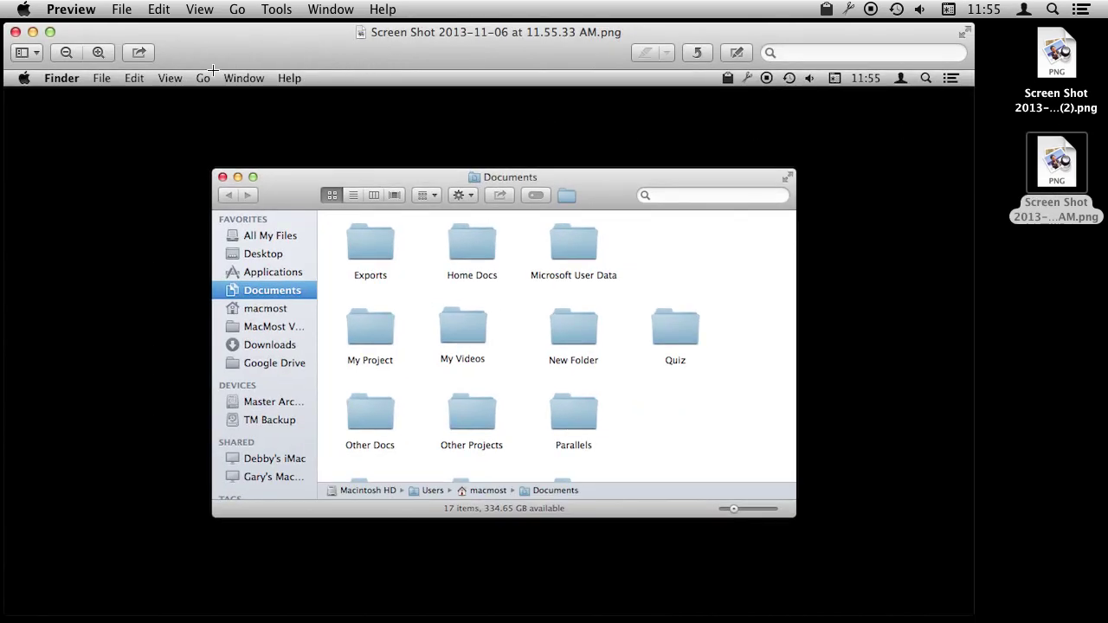
{"action": "left_click", "coordinate": [66, 53]}
{"action": "left_click", "coordinate": [66, 53]}
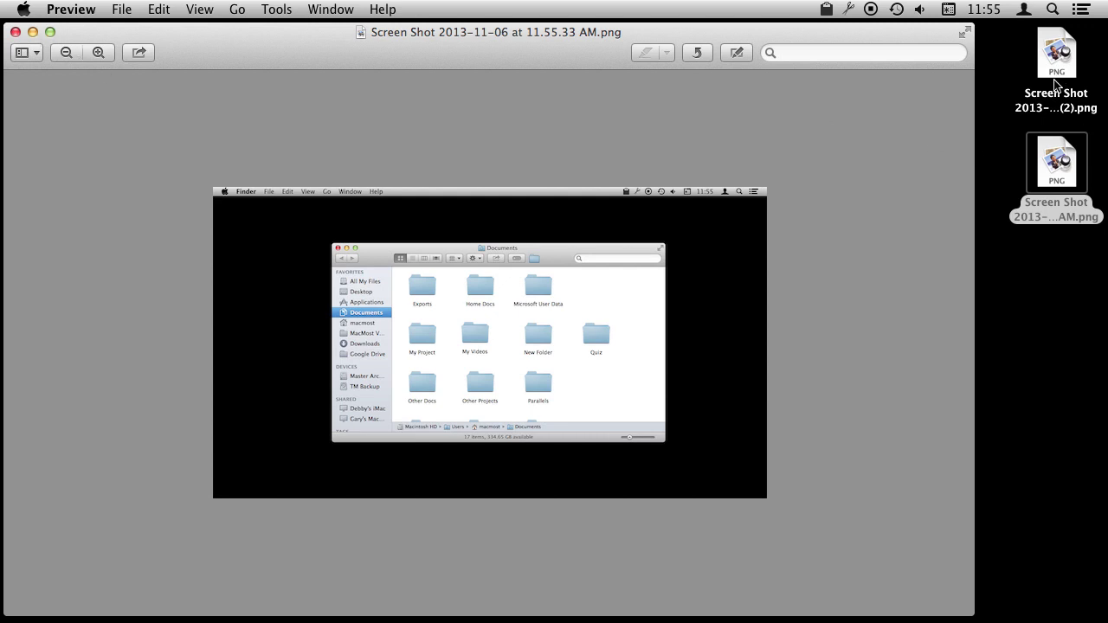
{"action": "left_click", "coordinate": [15, 34]}
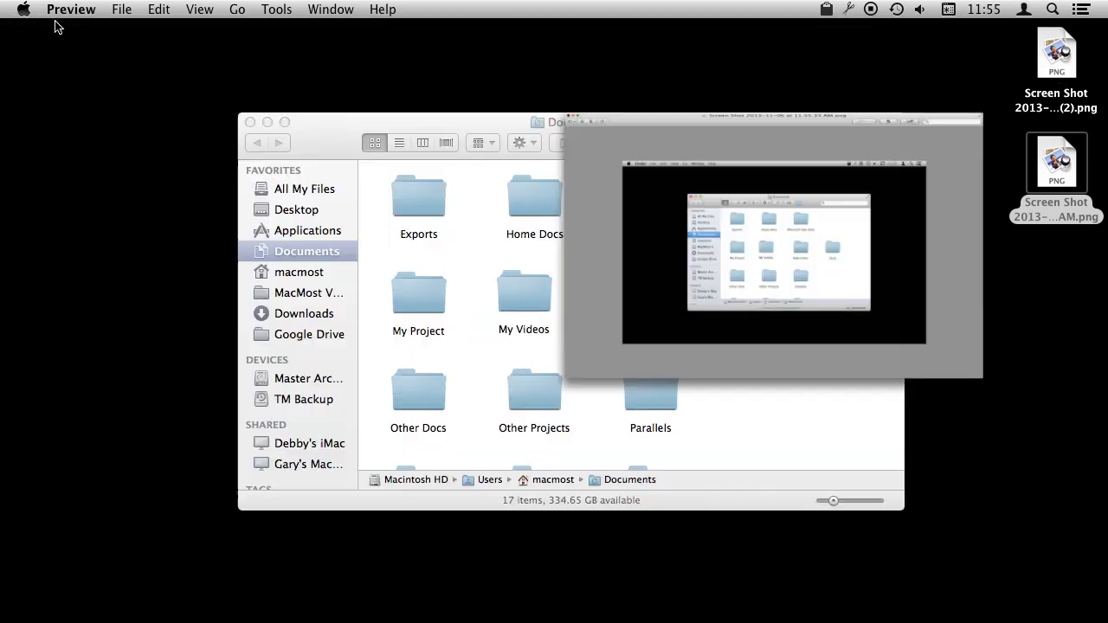
{"action": "left_click_drag", "start_coordinate": [992, 58], "coordinate": [1058, 215]}
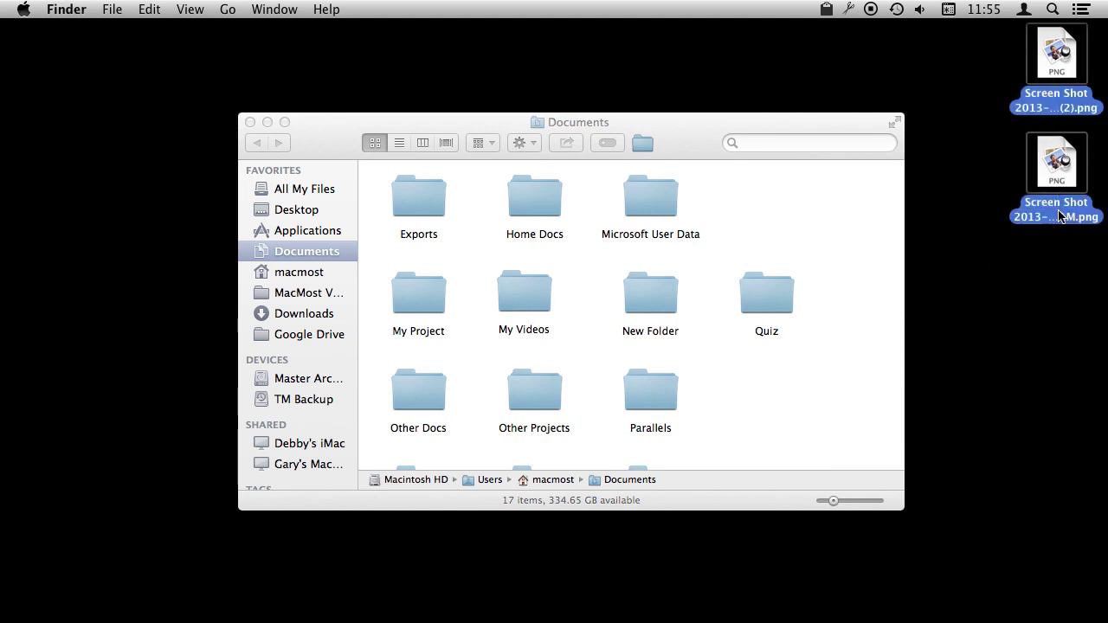
{"action": "key", "text": "super+BackSpace"}
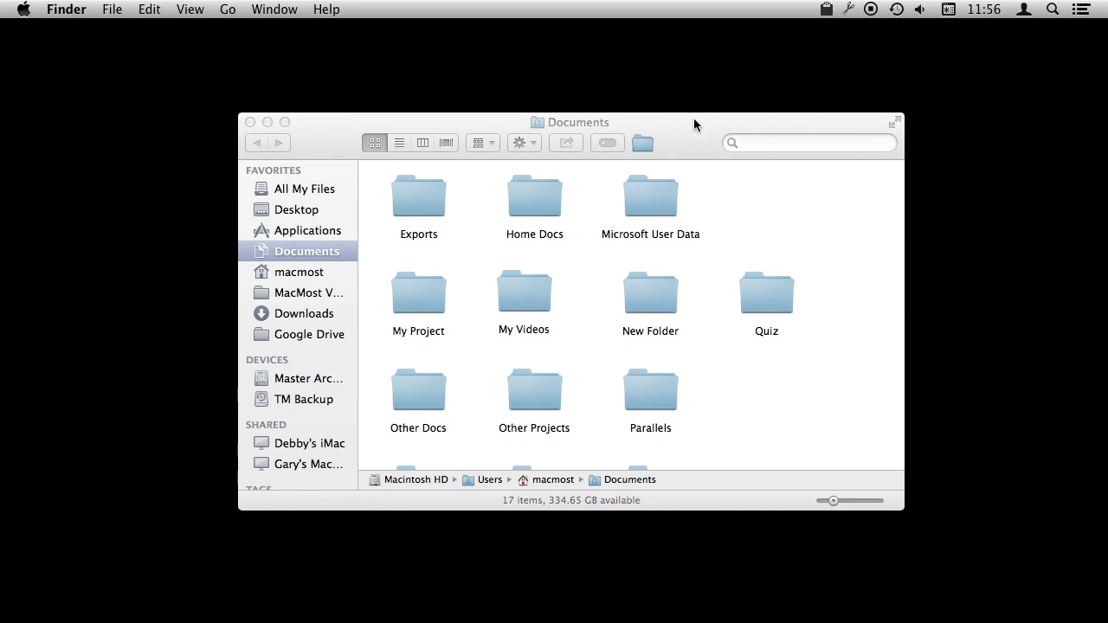
Step: Copy a screenshot of the Documents window to the clipboard and paste it into a new Pages document
{"action": "key", "text": "super+Tab"}
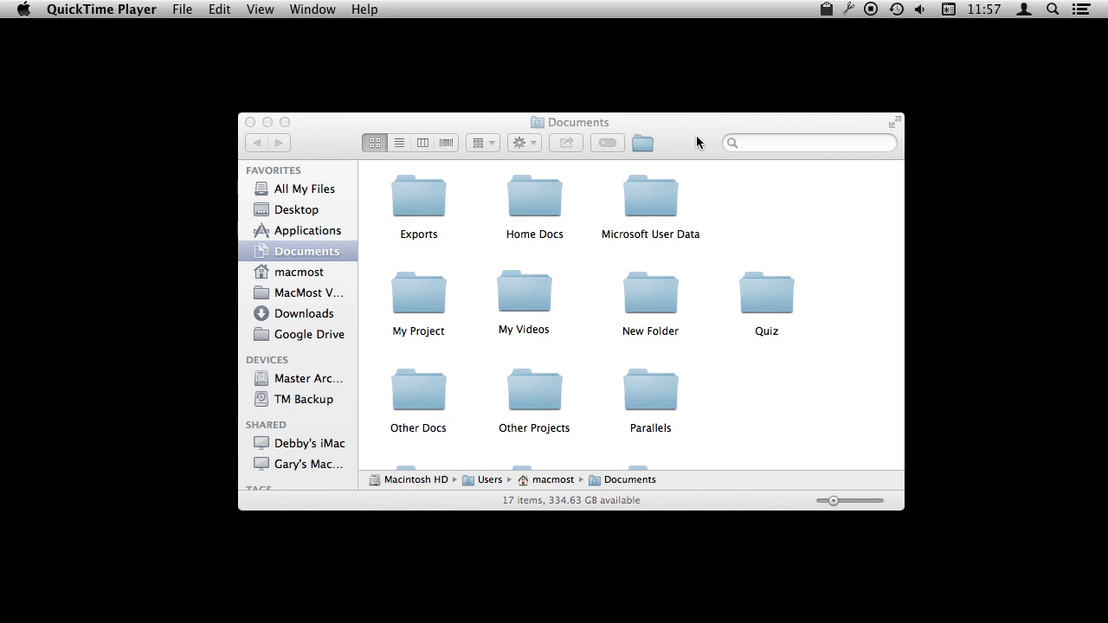
{"action": "mouse_move", "coordinate": [750, 616]}
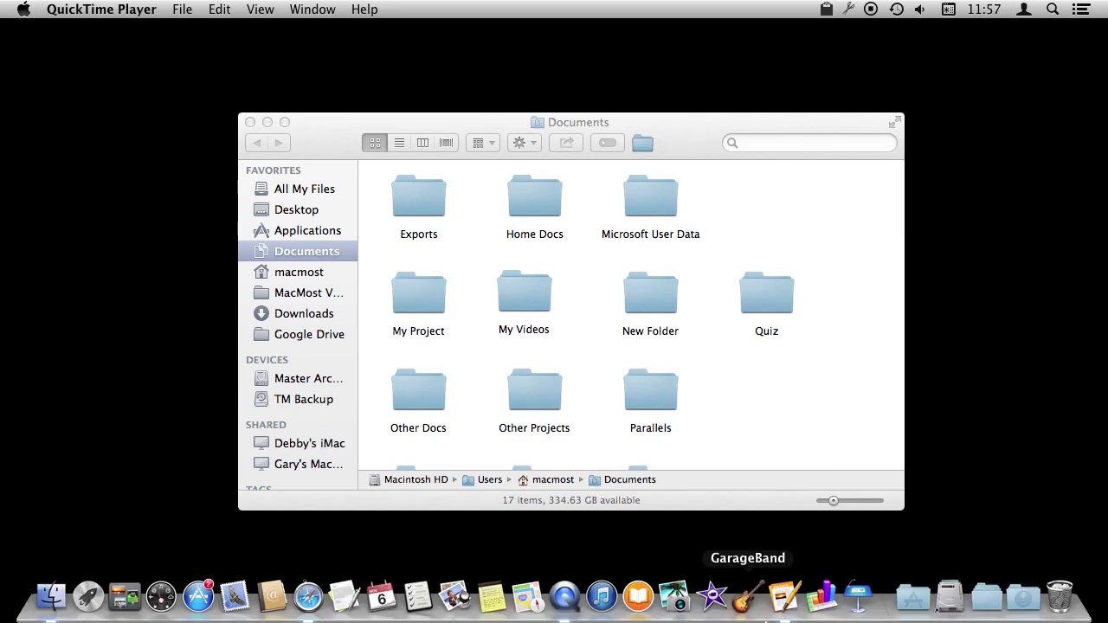
{"action": "left_click", "coordinate": [784, 599]}
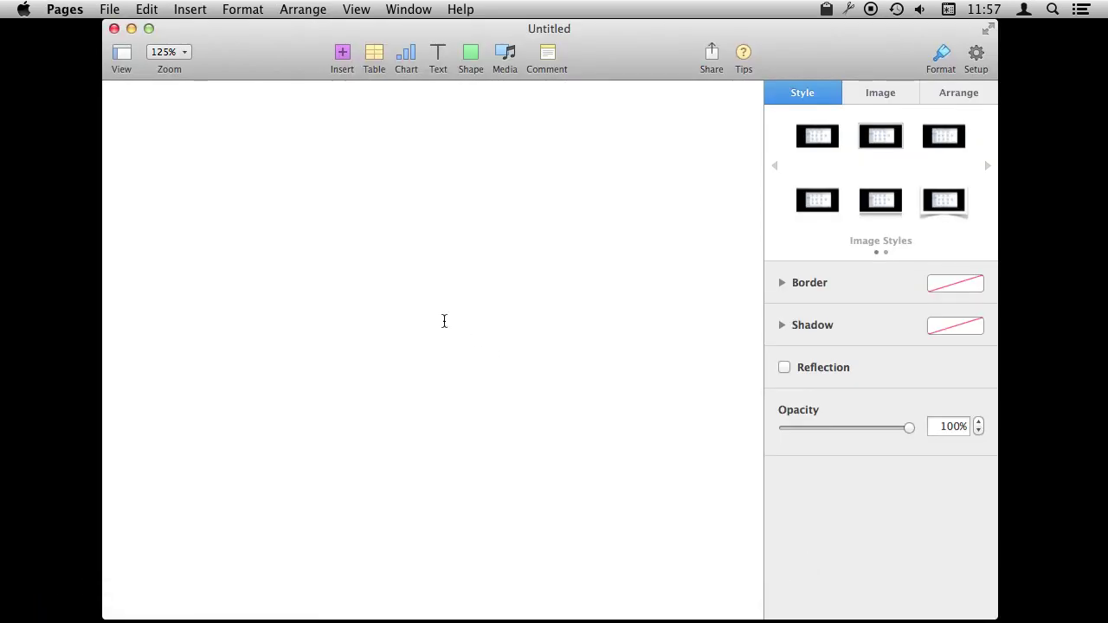
{"action": "left_click", "coordinate": [210, 249]}
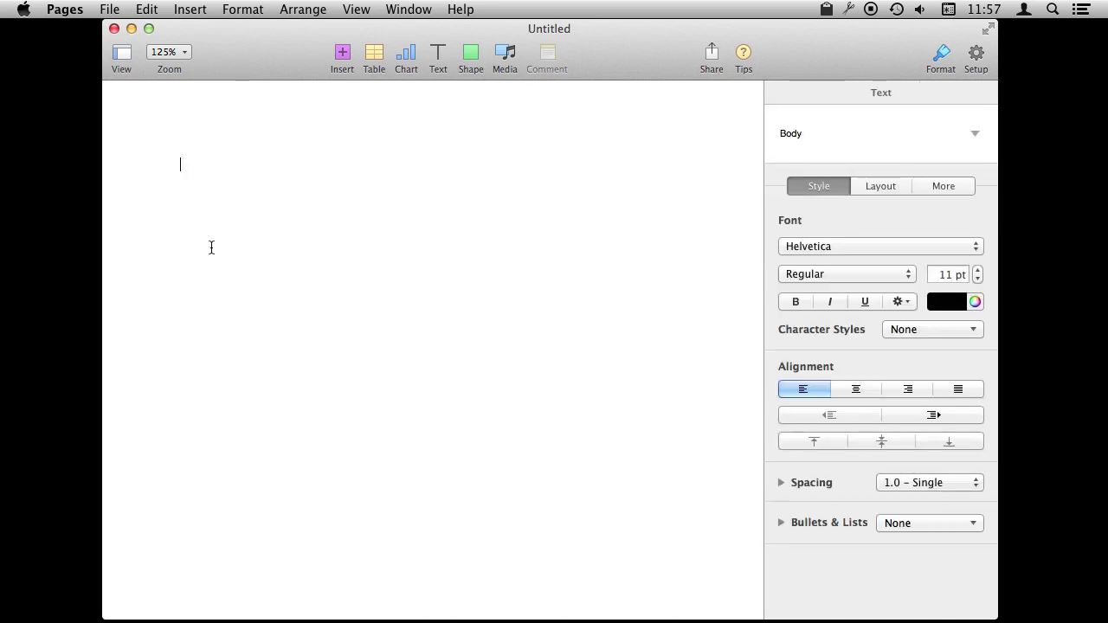
{"action": "key", "text": "super+v"}
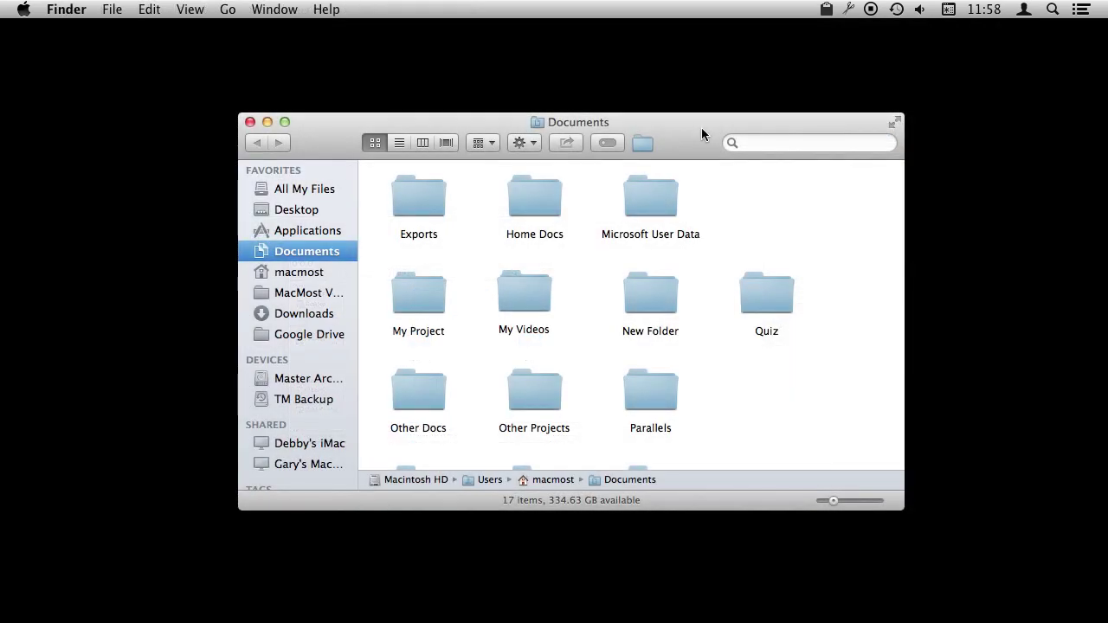
Step: Capture the Documents window's folder-icon area as a desktop PNG and check it in Preview
{"action": "key", "text": "super+shift+4"}
{"action": "left_click_drag", "start_coordinate": [374, 170], "coordinate": [835, 451]}
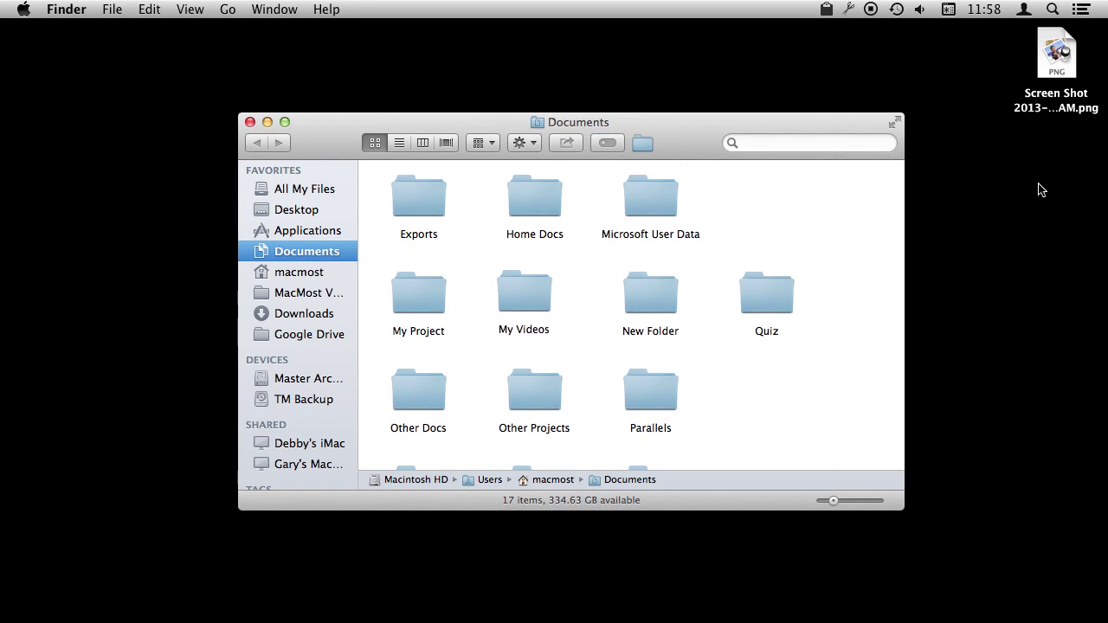
{"action": "left_click", "coordinate": [1048, 69]}
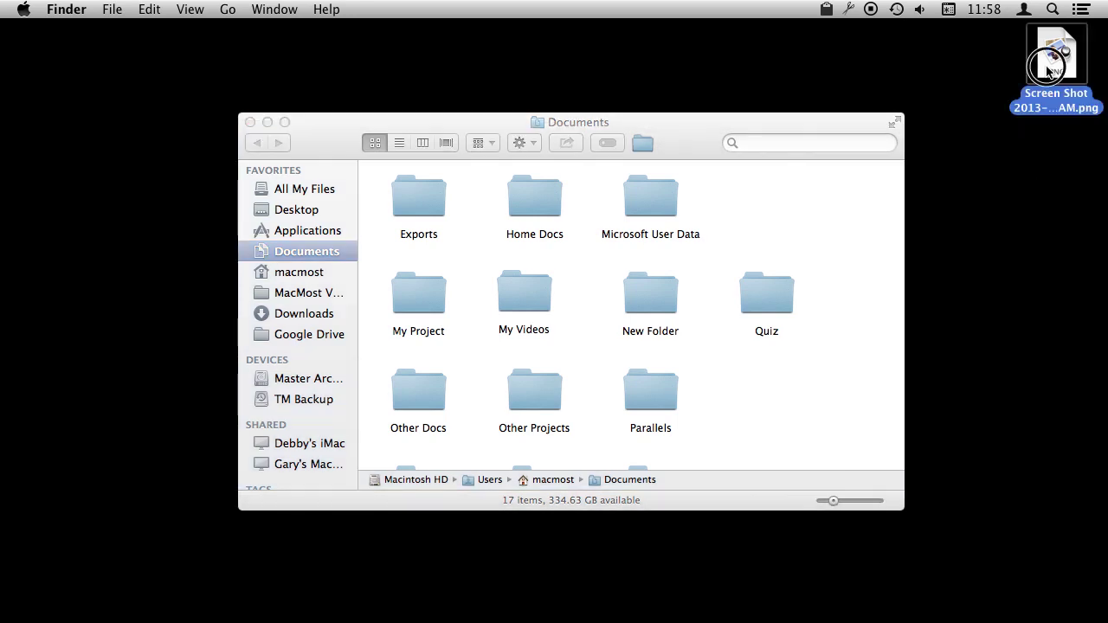
{"action": "double_click", "coordinate": [1048, 70]}
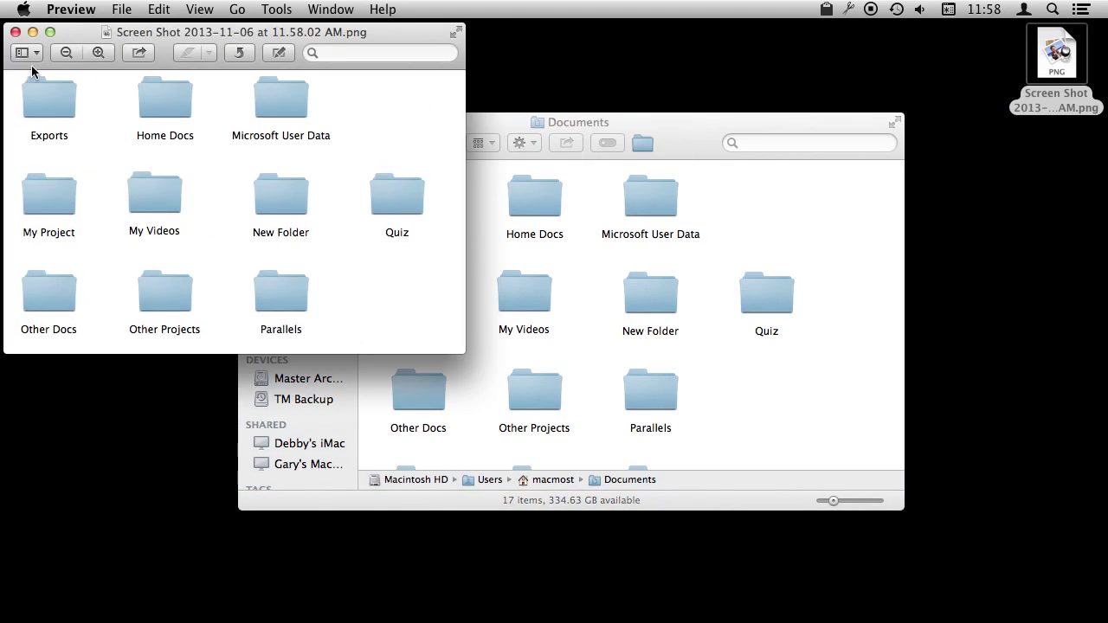
{"action": "left_click", "coordinate": [16, 32]}
{"action": "left_click", "coordinate": [704, 129]}
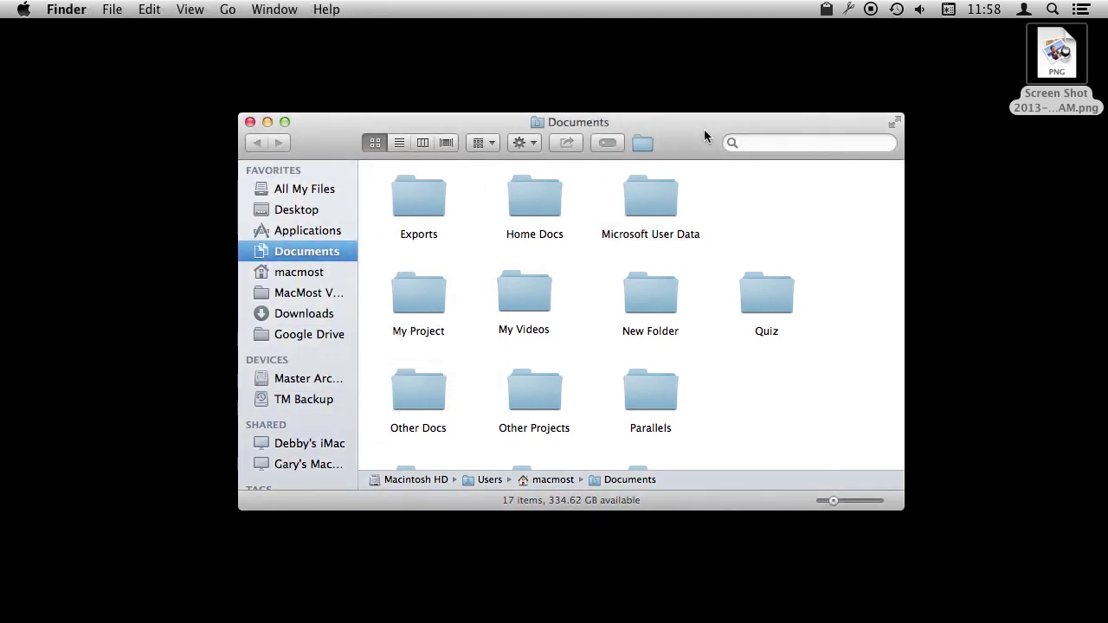
Step: Capture only the Documents window, shadow included, as a desktop PNG and view it in Preview
{"action": "key", "text": "super+shift+4"}
{"action": "key", "text": "space"}
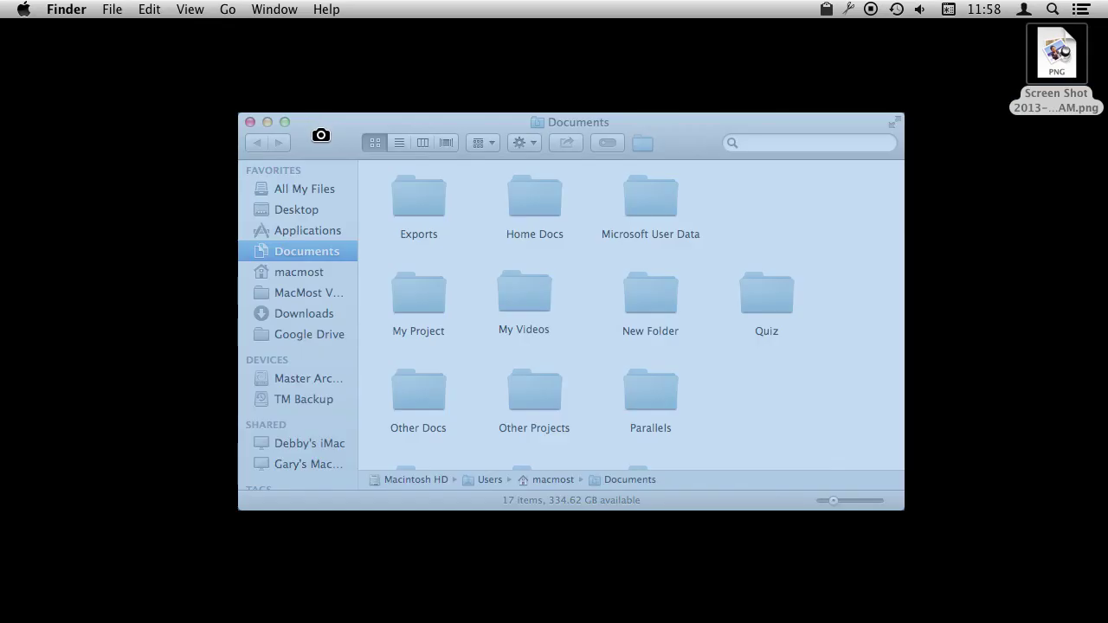
{"action": "left_click", "coordinate": [321, 135]}
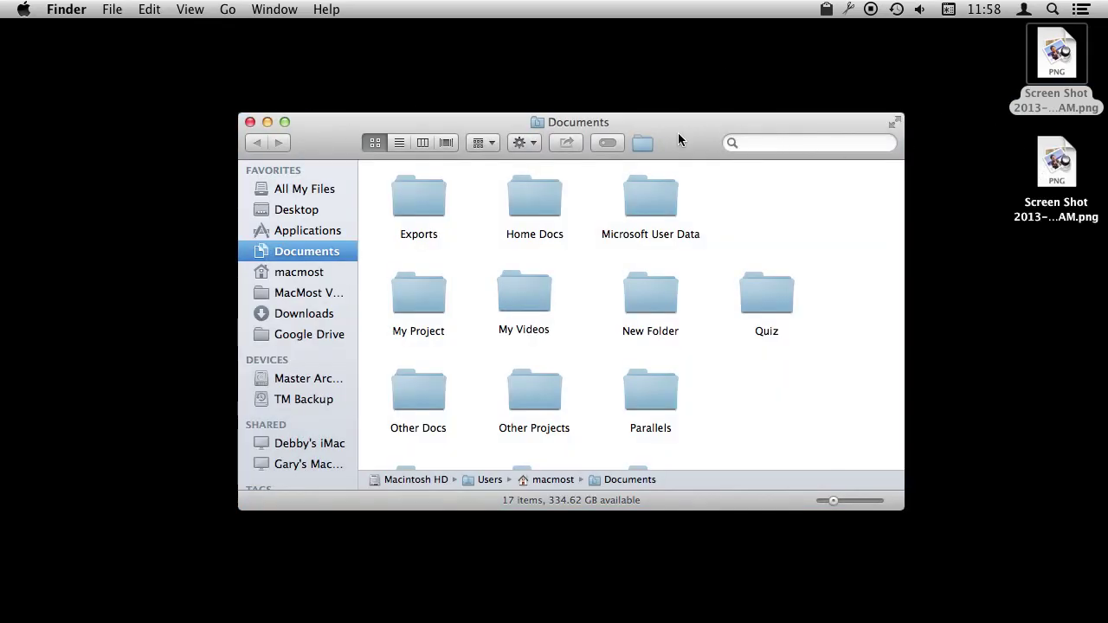
{"action": "double_click", "coordinate": [1046, 177]}
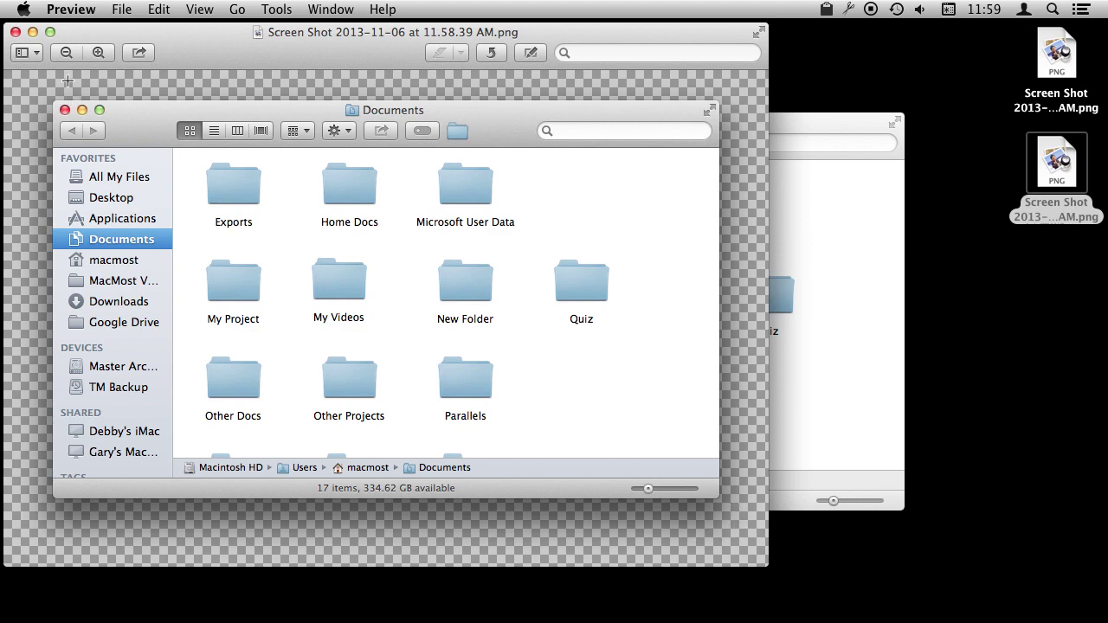
{"action": "key", "text": "super+q"}
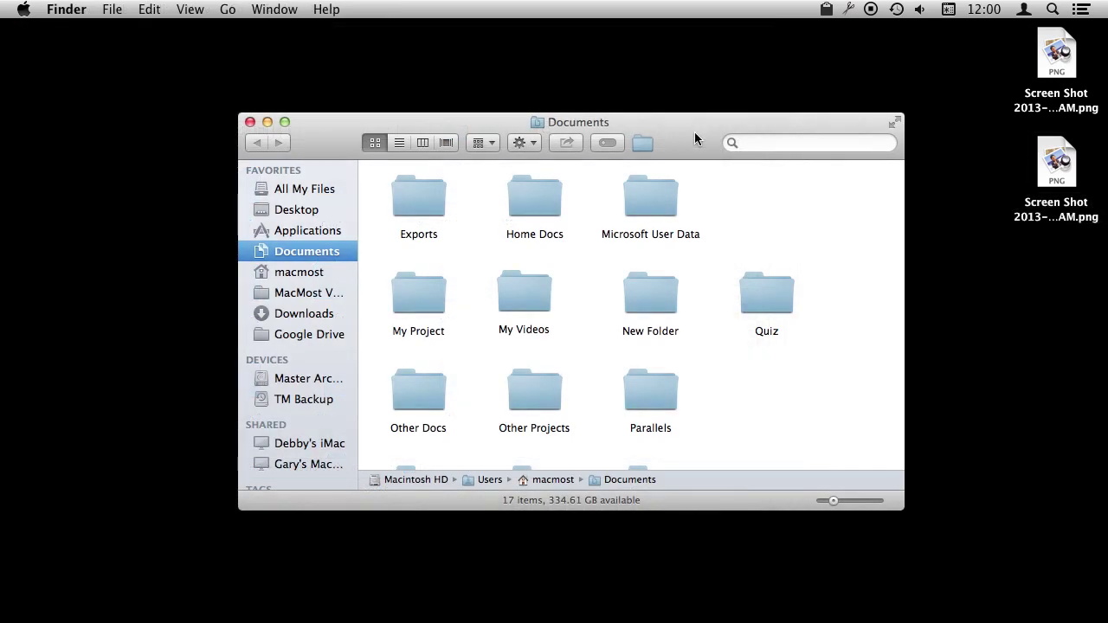
Step: Capture Finder's open File menu as a desktop PNG, view it in Preview, then quit Preview
{"action": "left_click", "coordinate": [116, 12]}
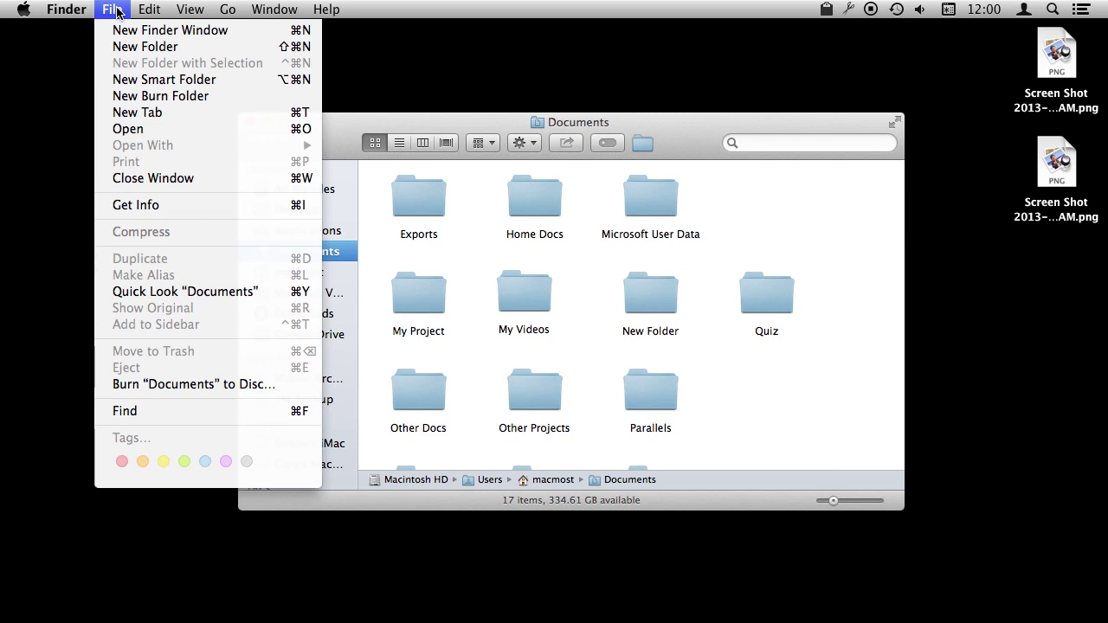
{"action": "key", "text": "shift"}
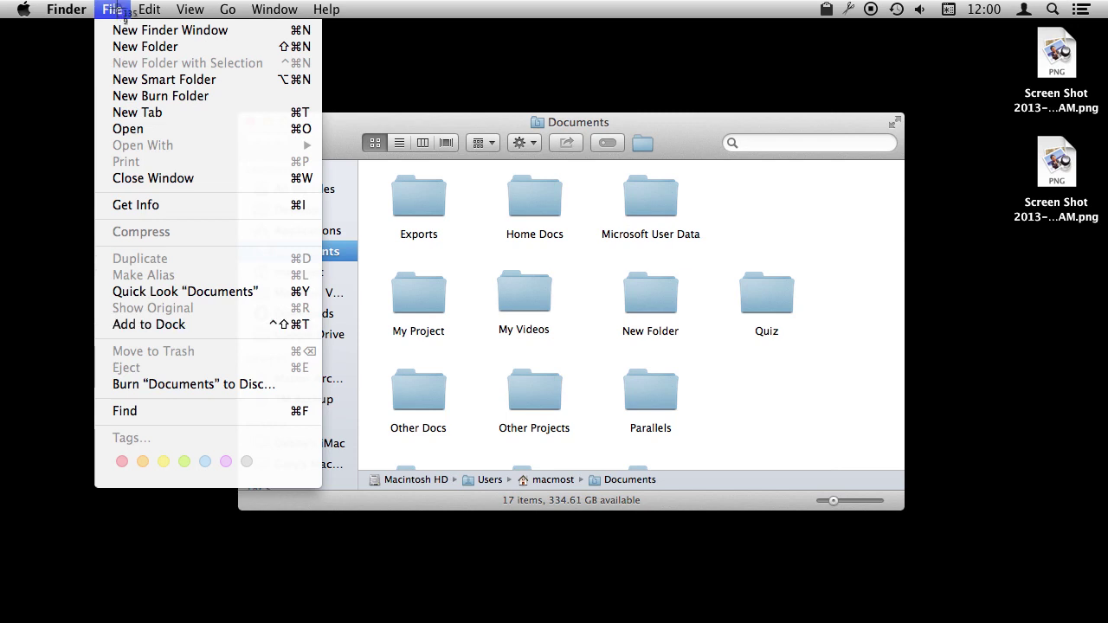
{"action": "key", "text": "space"}
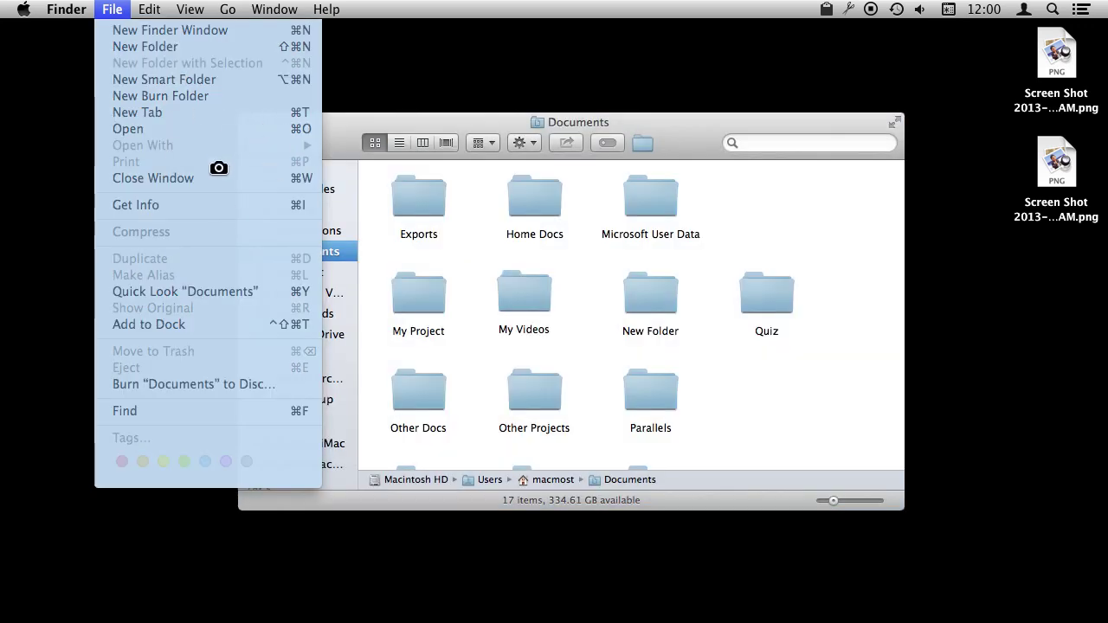
{"action": "left_click", "coordinate": [216, 168]}
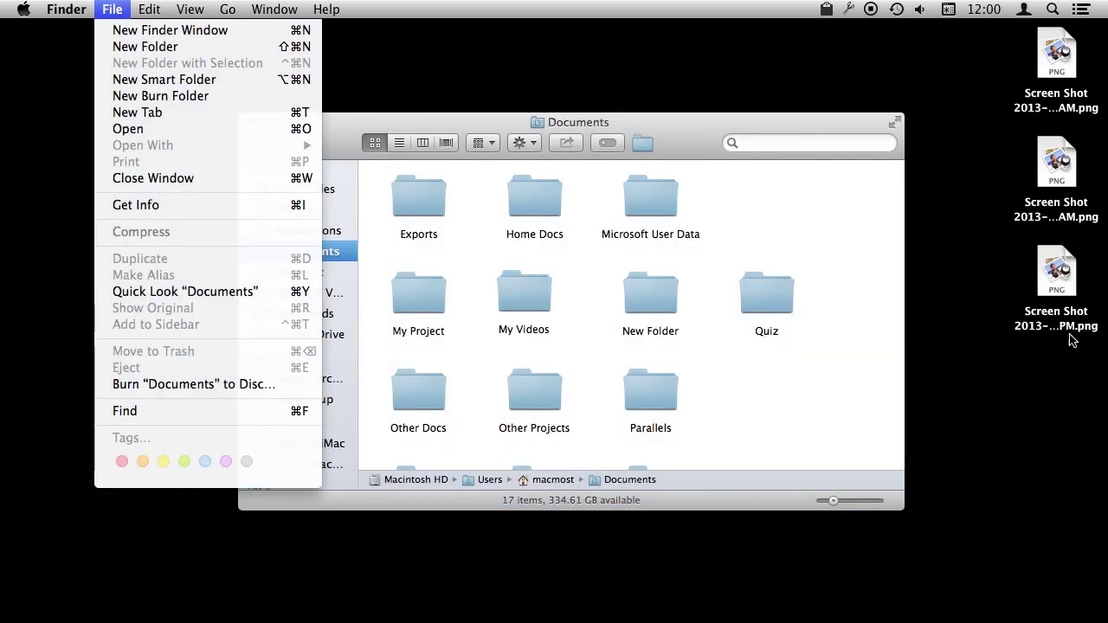
{"action": "left_click", "coordinate": [1061, 275]}
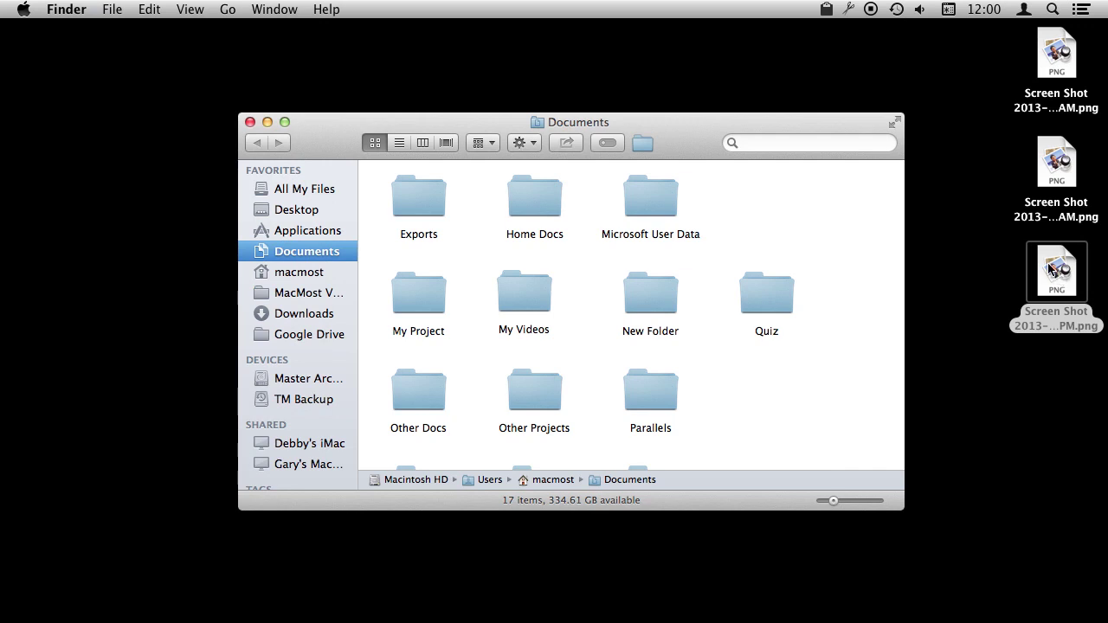
{"action": "double_click", "coordinate": [1050, 269]}
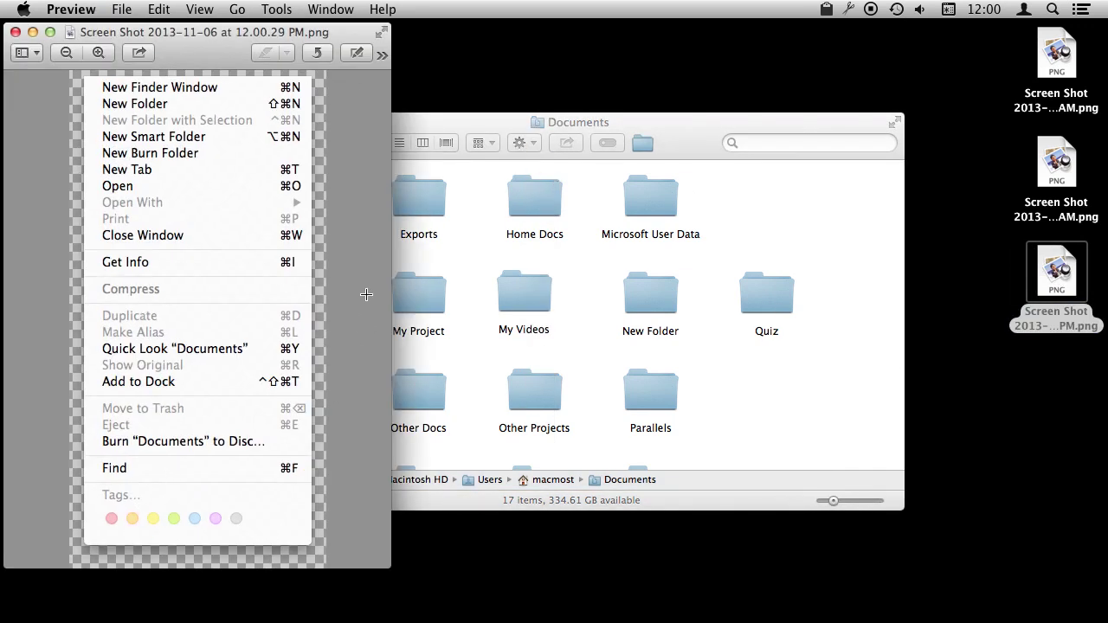
{"action": "key", "text": "super+q"}
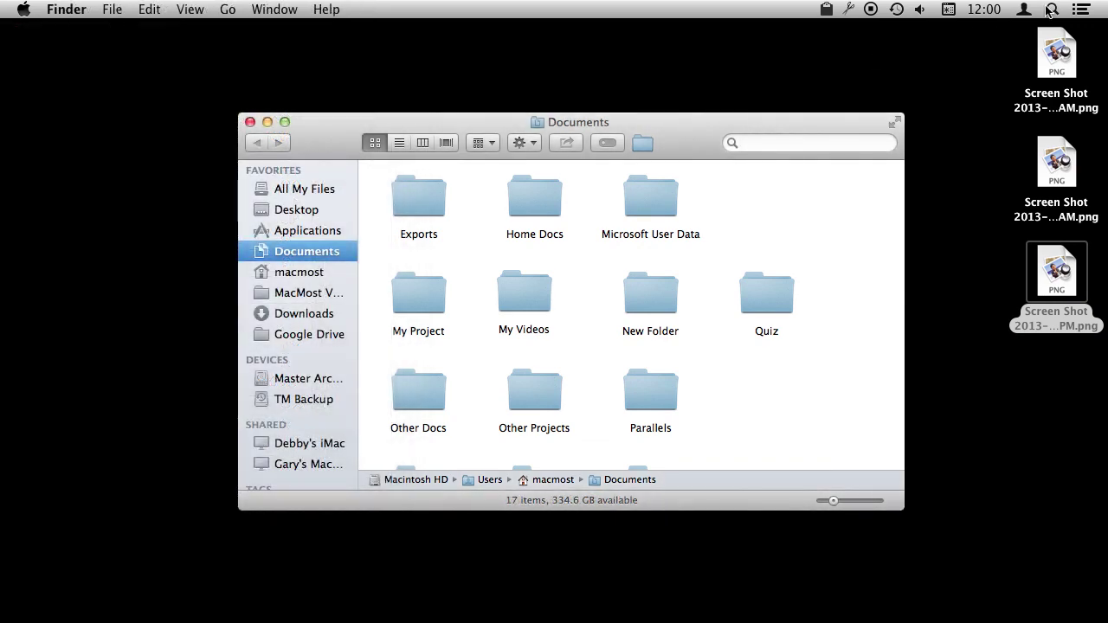
Step: Launch Grab by searching 'grab' in Spotlight
{"action": "left_click", "coordinate": [1053, 8]}
{"action": "type", "text": "grab"}
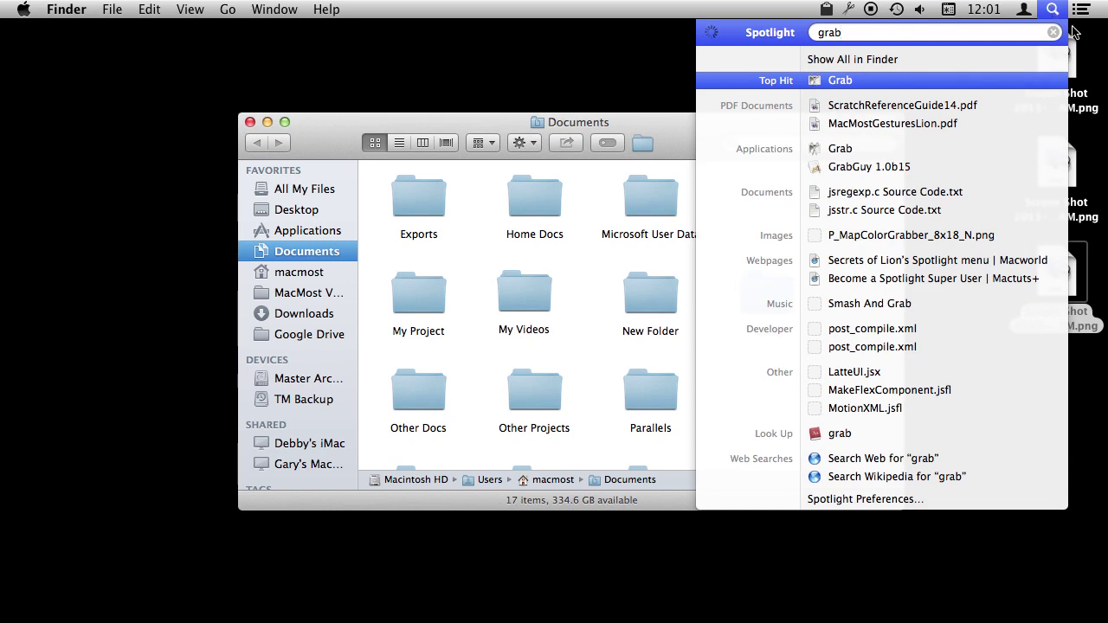
{"action": "left_click", "coordinate": [893, 81]}
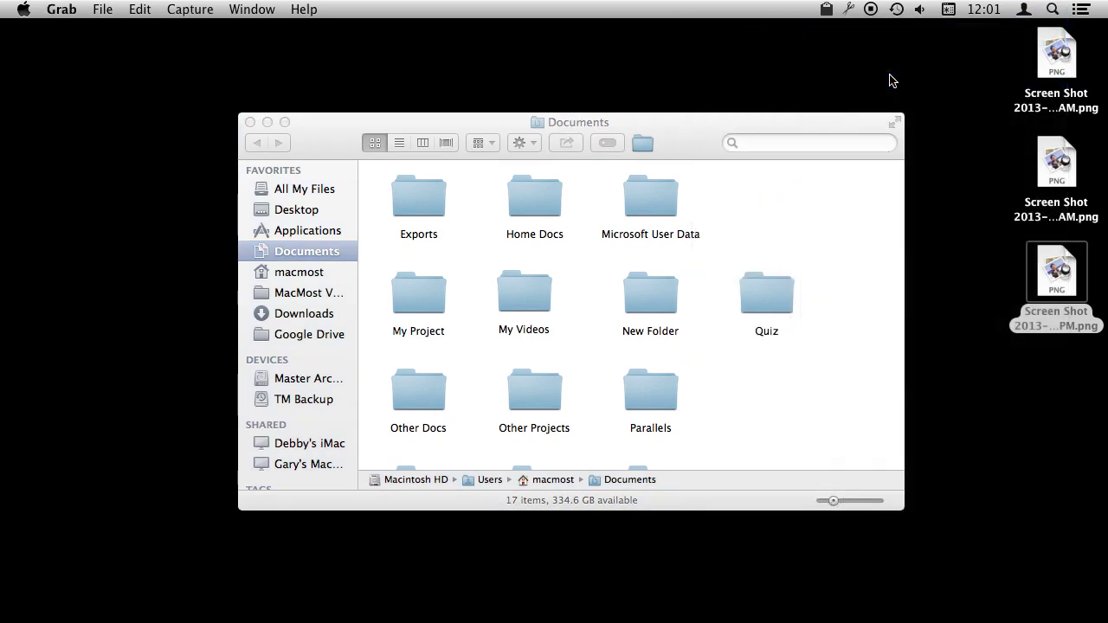
Step: Take a ten-second Timed Screen capture in Grab, then close the untitled capture window
{"action": "left_click", "coordinate": [189, 9]}
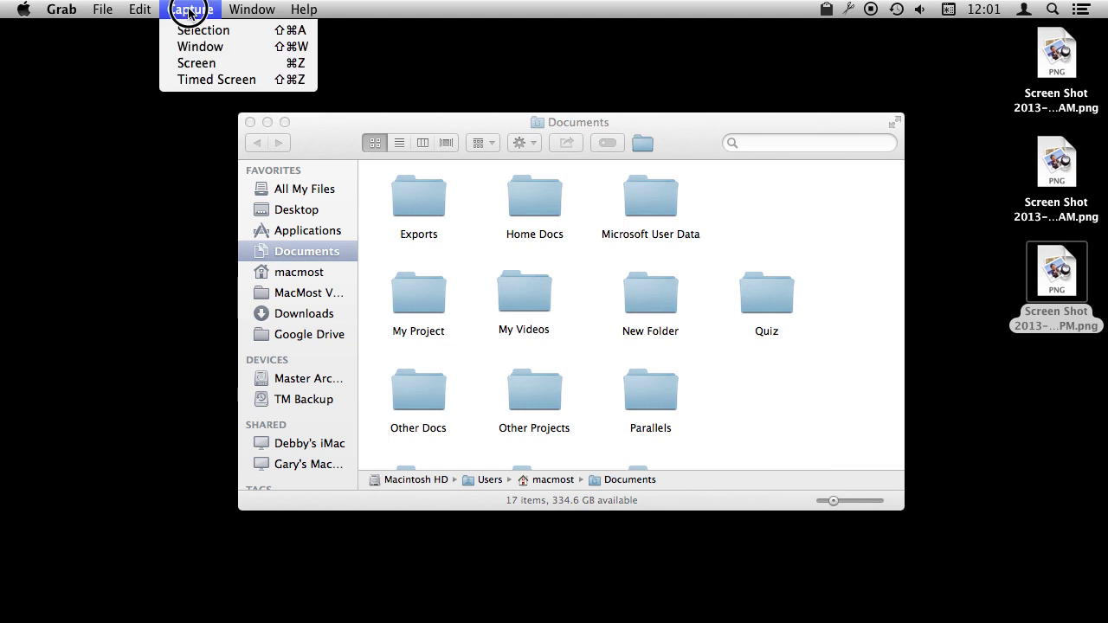
{"action": "left_click", "coordinate": [206, 83]}
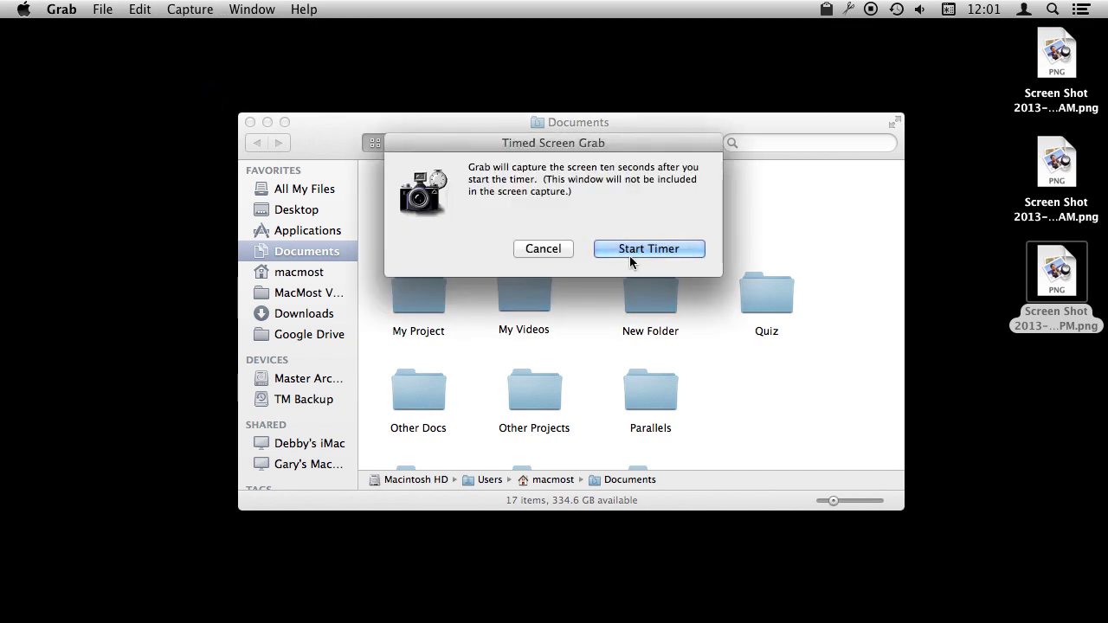
{"action": "left_click", "coordinate": [625, 251]}
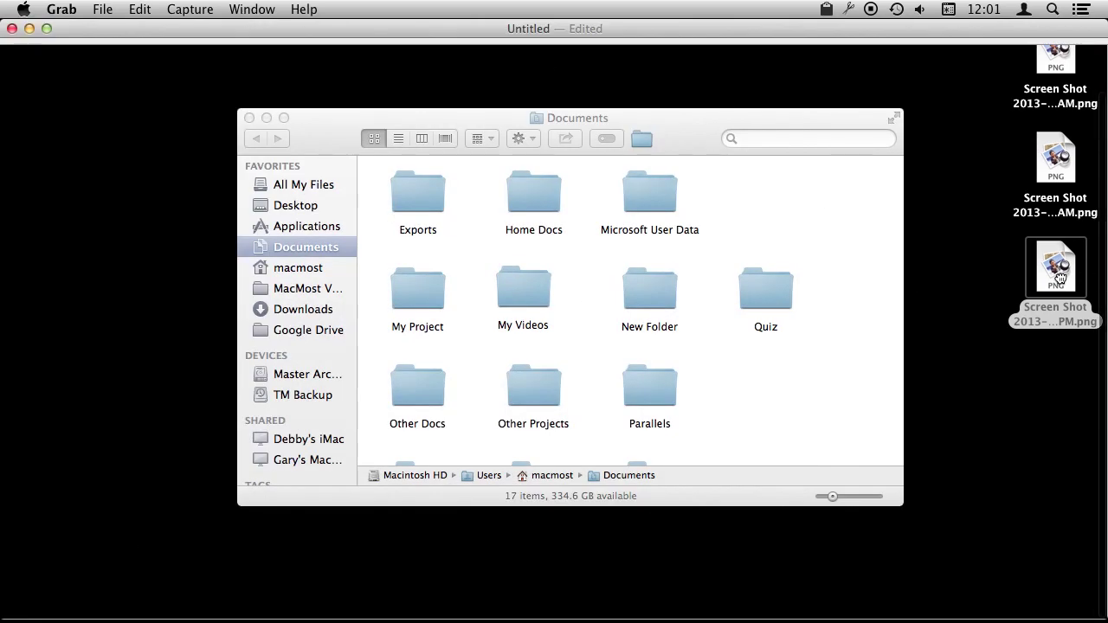
{"action": "left_click", "coordinate": [12, 28]}
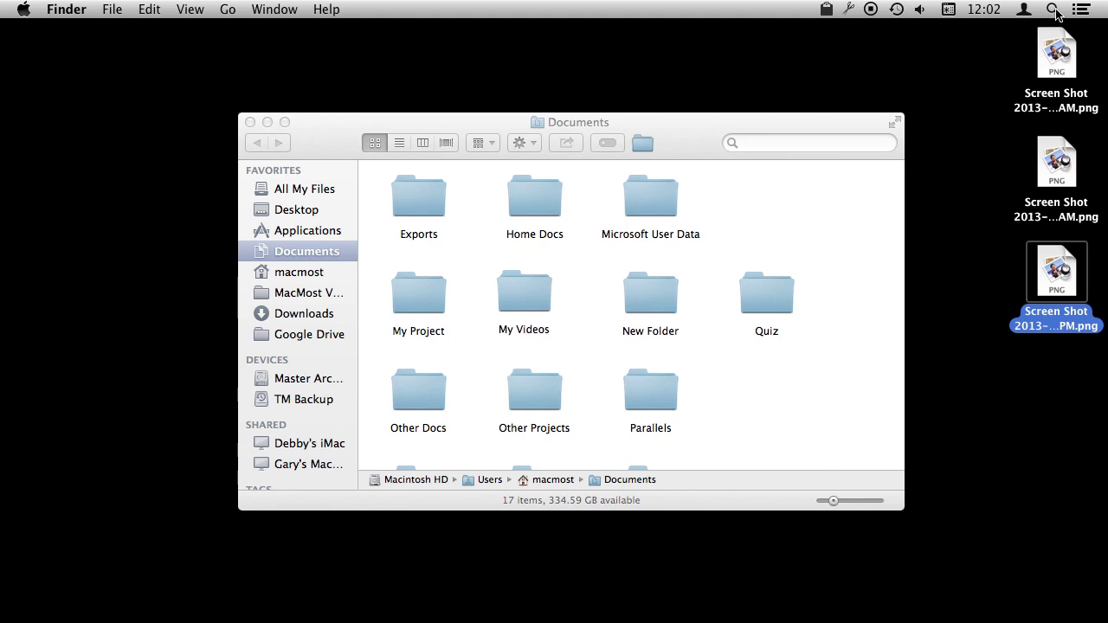
Step: Launch QuickTime Player from the Dock and look over its File menu recording options without choosing one
{"action": "mouse_move", "coordinate": [607, 613]}
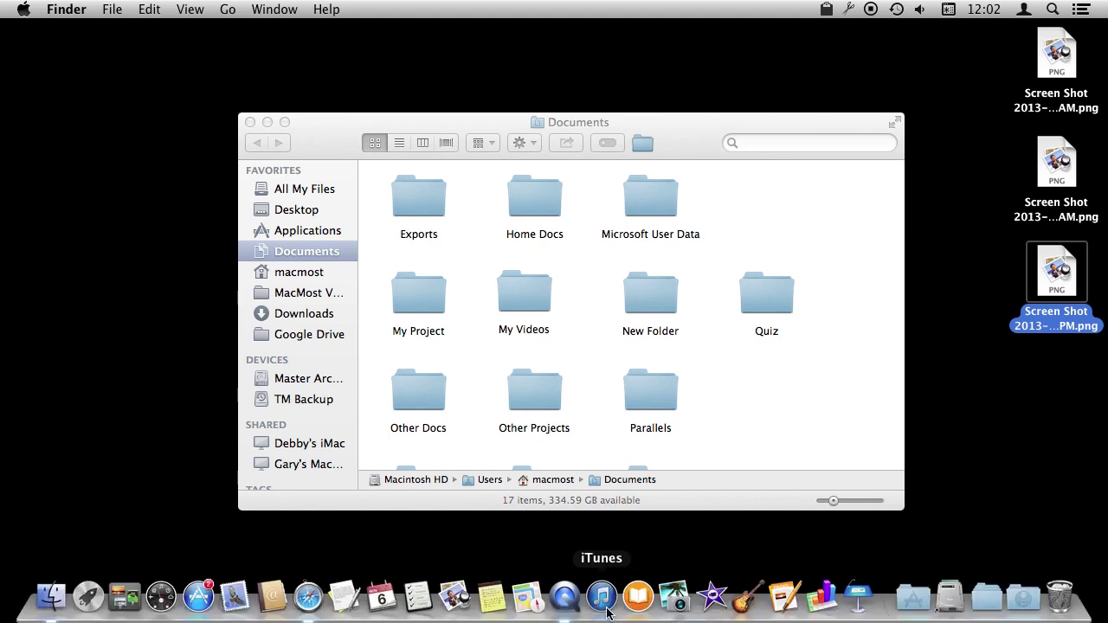
{"action": "left_click", "coordinate": [564, 598]}
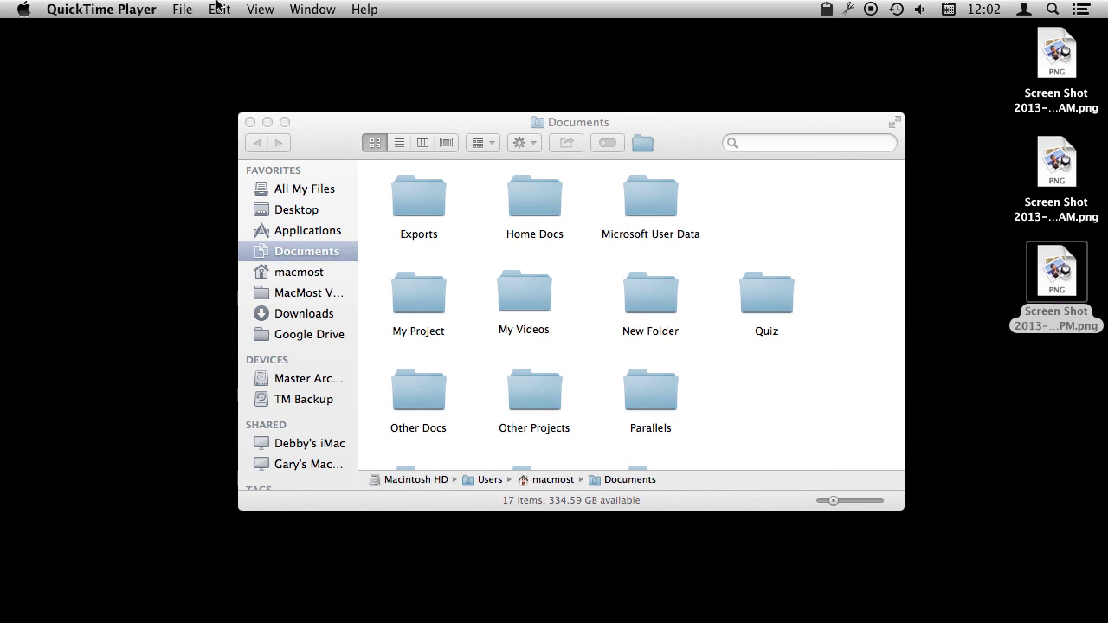
{"action": "left_click", "coordinate": [181, 8]}
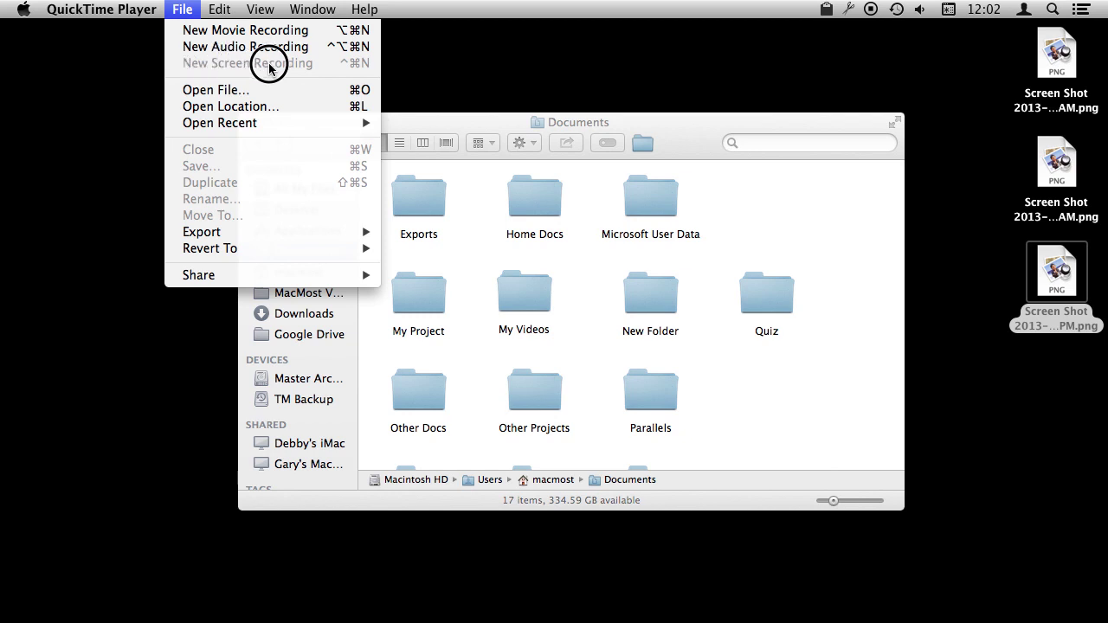
{"action": "left_click", "coordinate": [419, 78]}
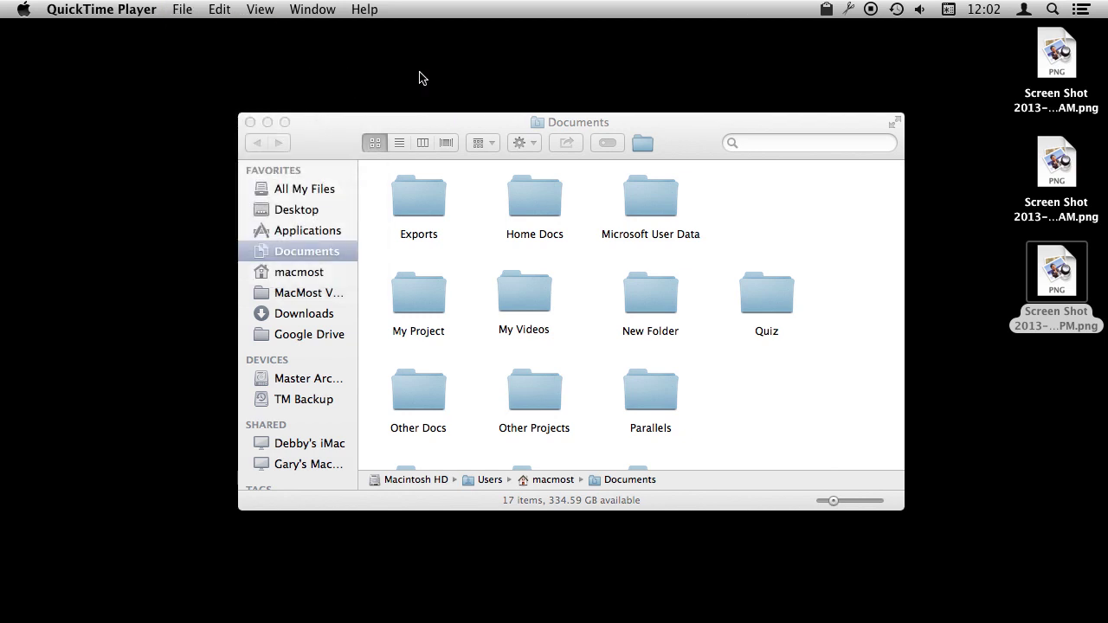